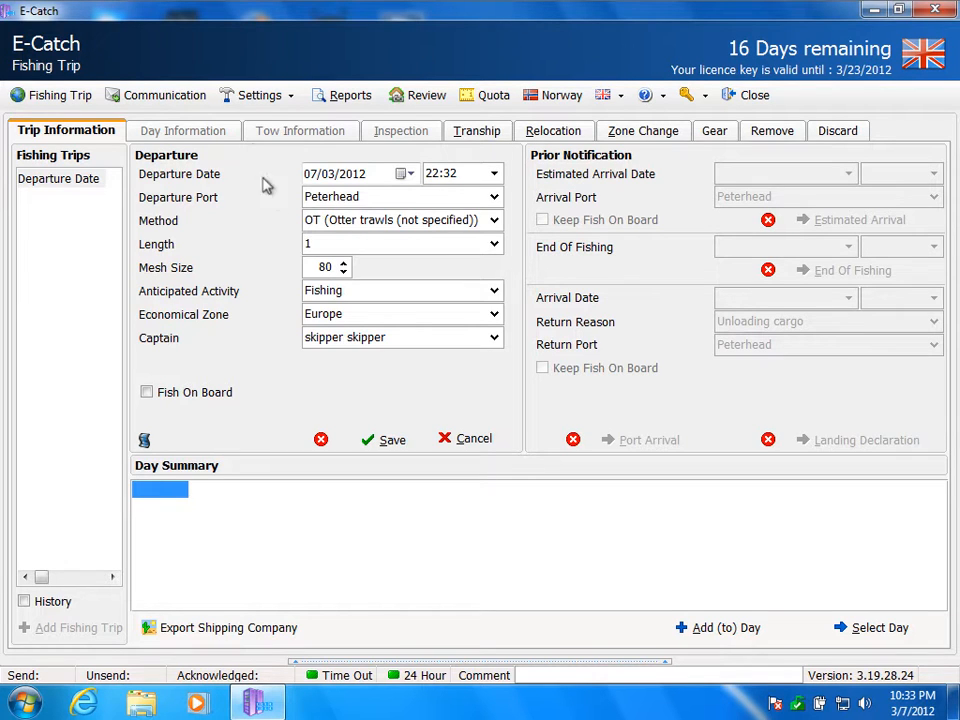
Step: Open the species settings and choose Norway Lobster for a new favourite by searching for the code nep
click(262, 96)
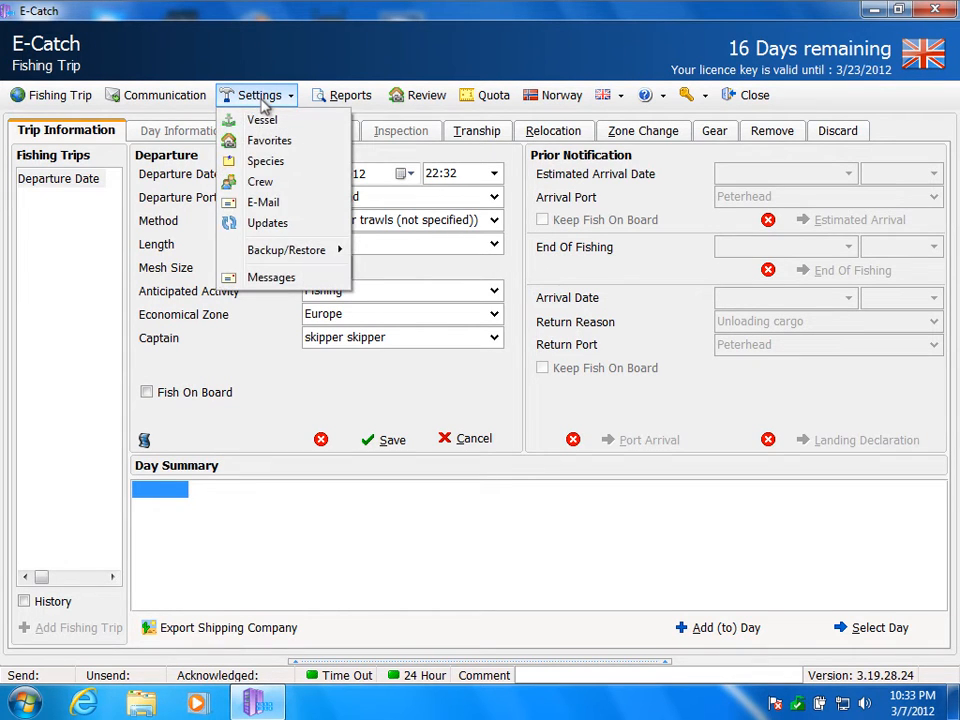
click(272, 161)
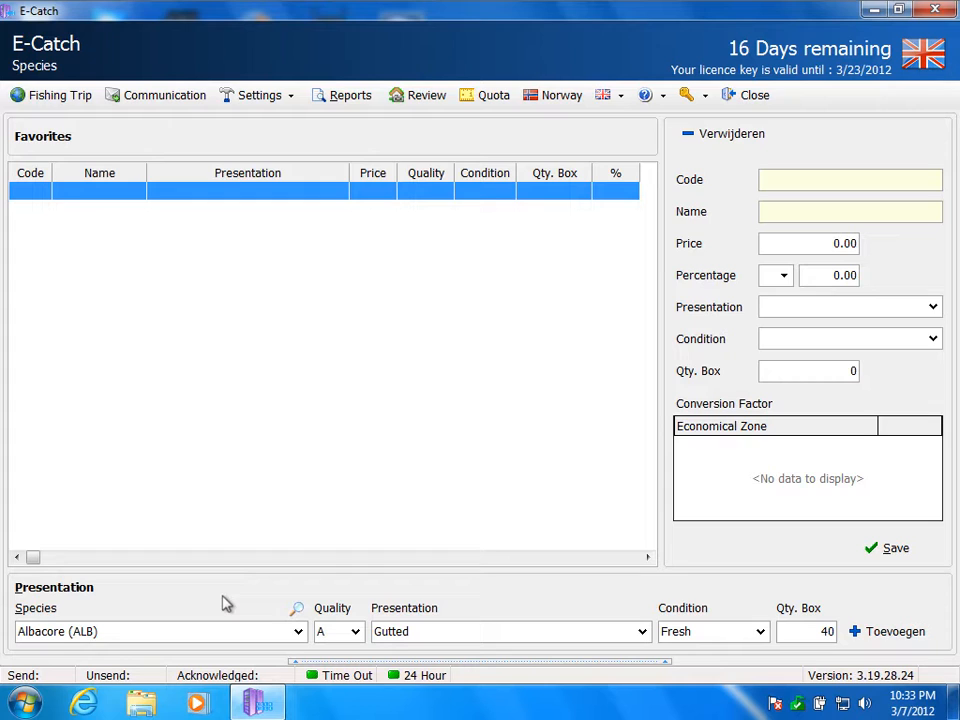
click(298, 632)
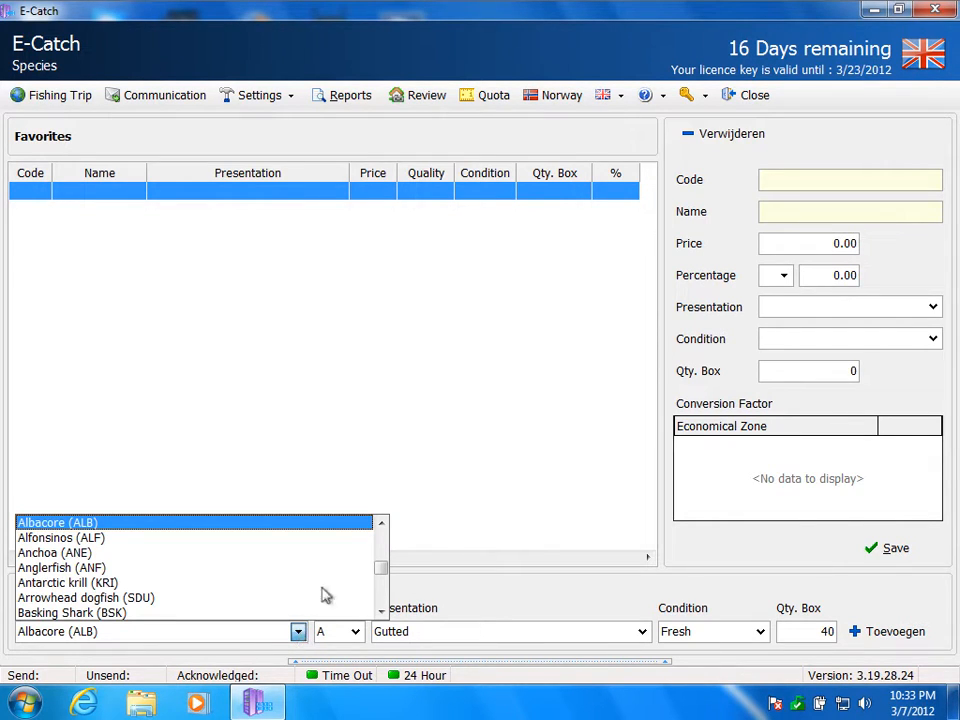
click(391, 398)
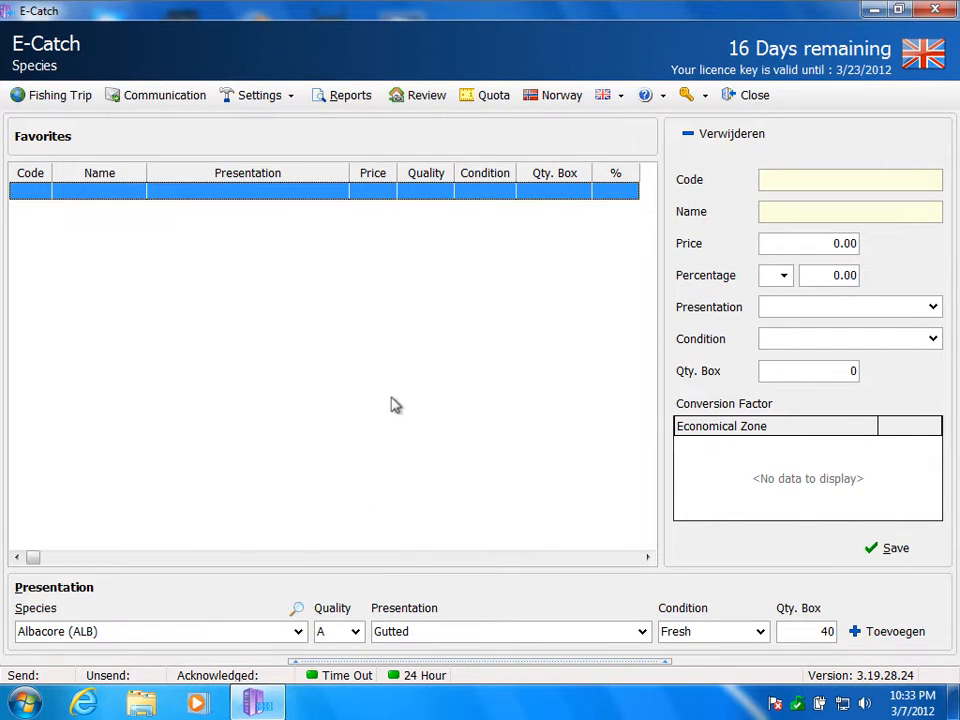
click(297, 609)
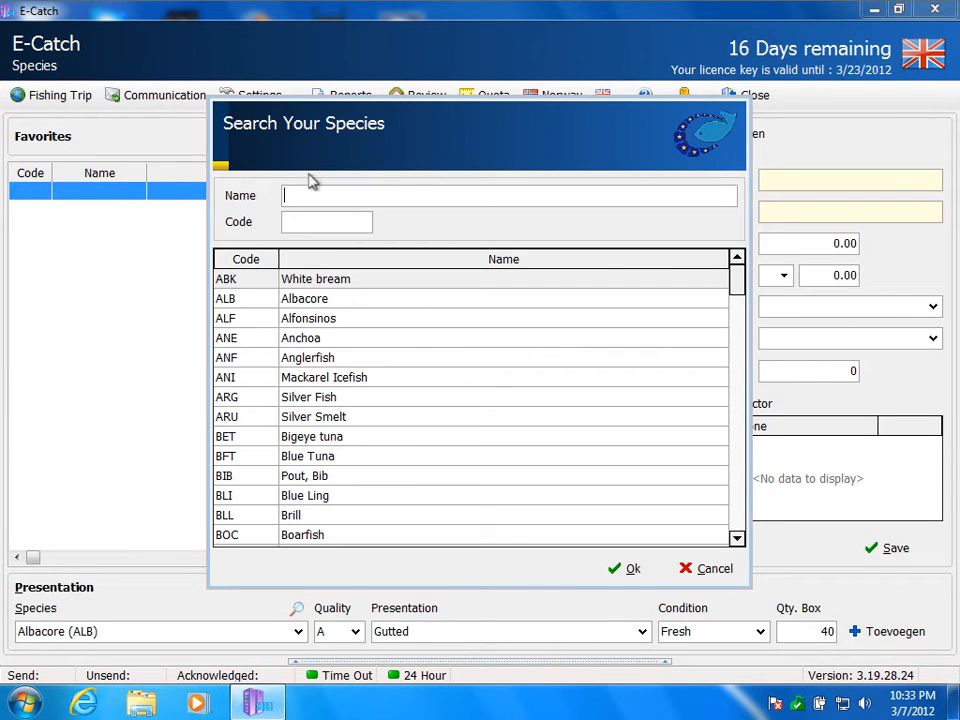
click(310, 224)
text(nep)
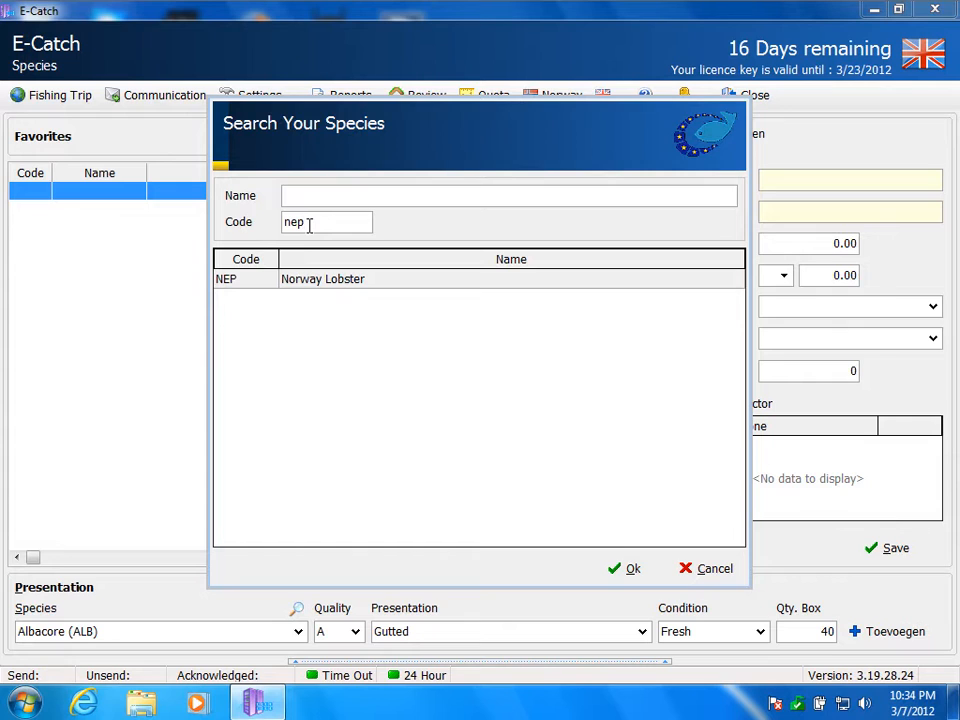
double_click(313, 284)
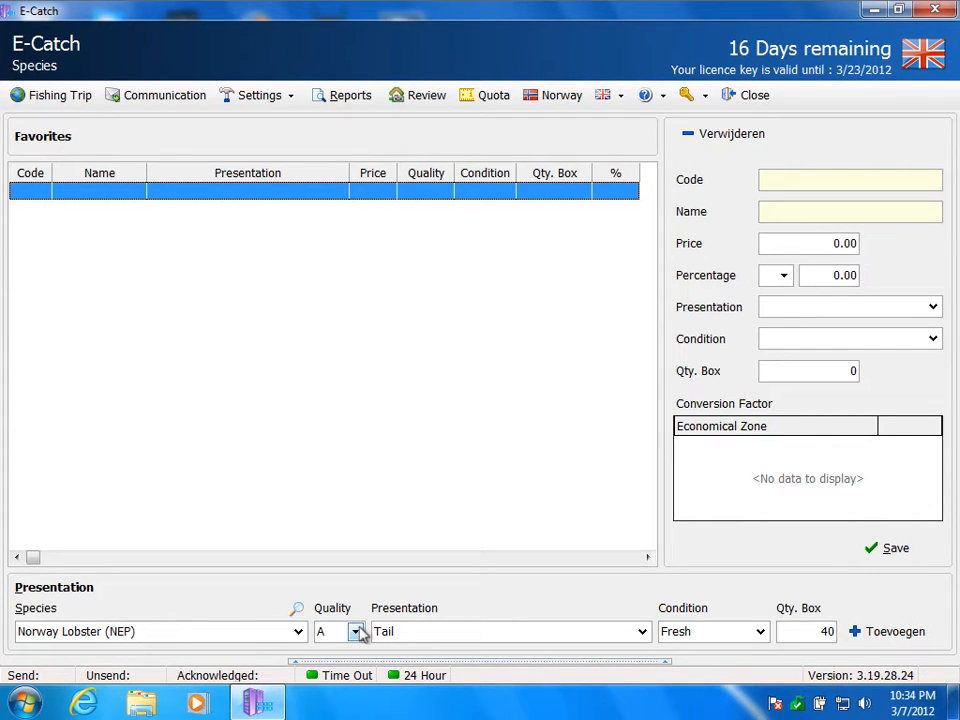
Step: Add Norway Lobster to the favourites with presentation Tail, quality A, condition Fresh and a box quantity of 40
click(463, 638)
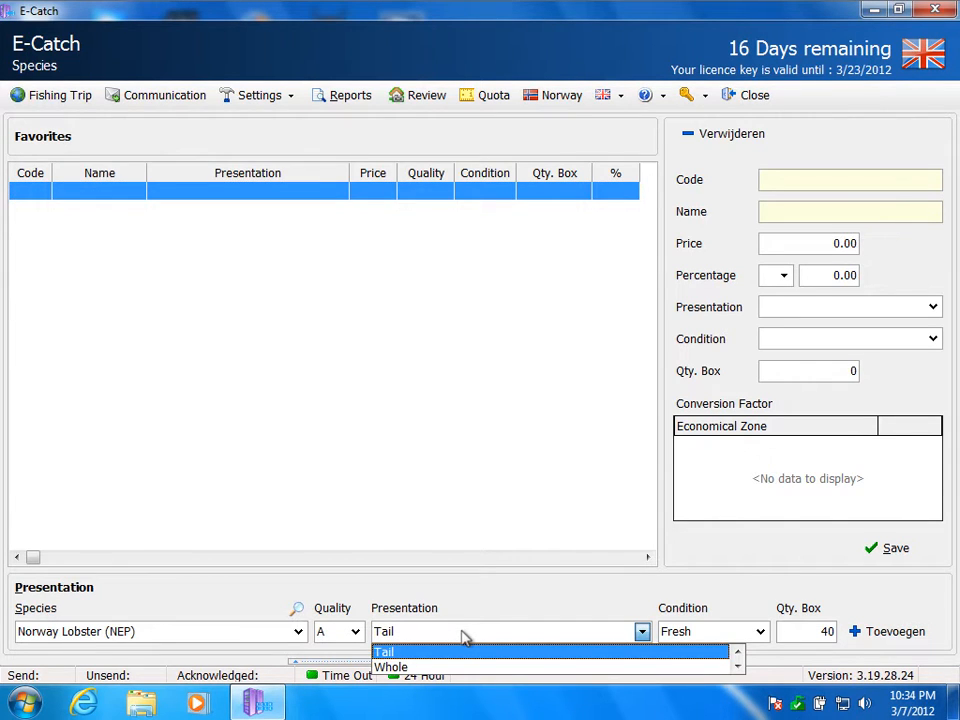
click(463, 638)
click(703, 640)
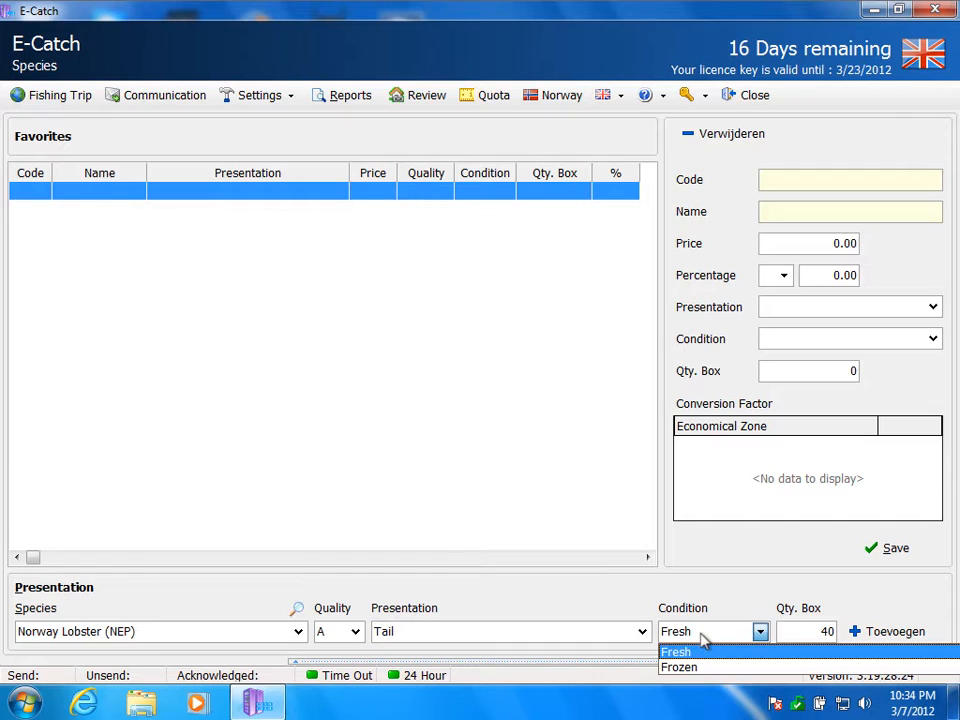
click(703, 640)
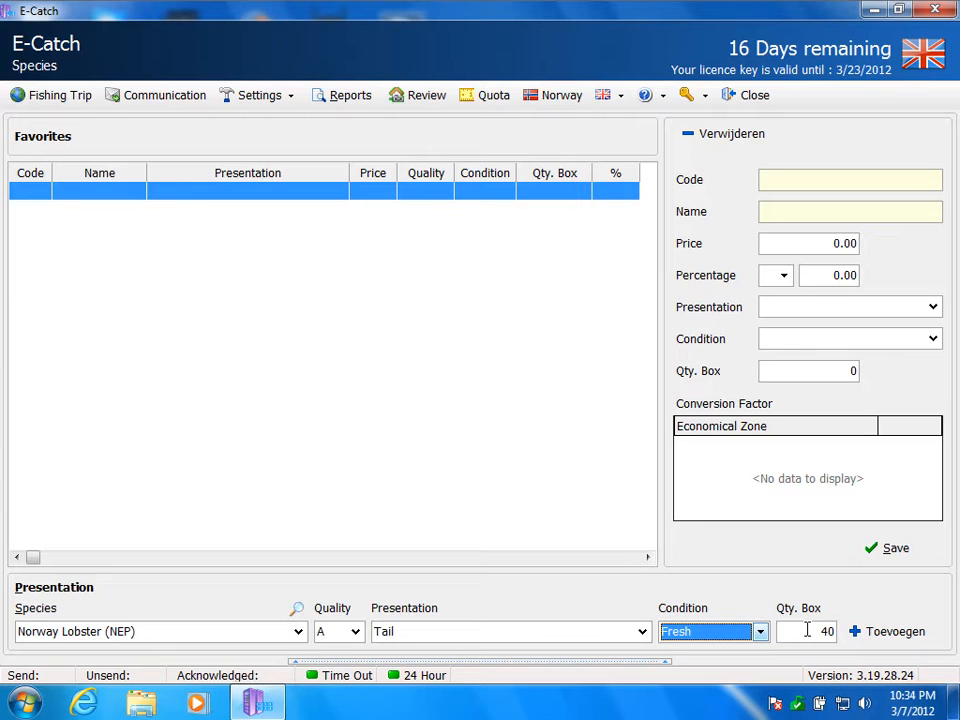
click(884, 634)
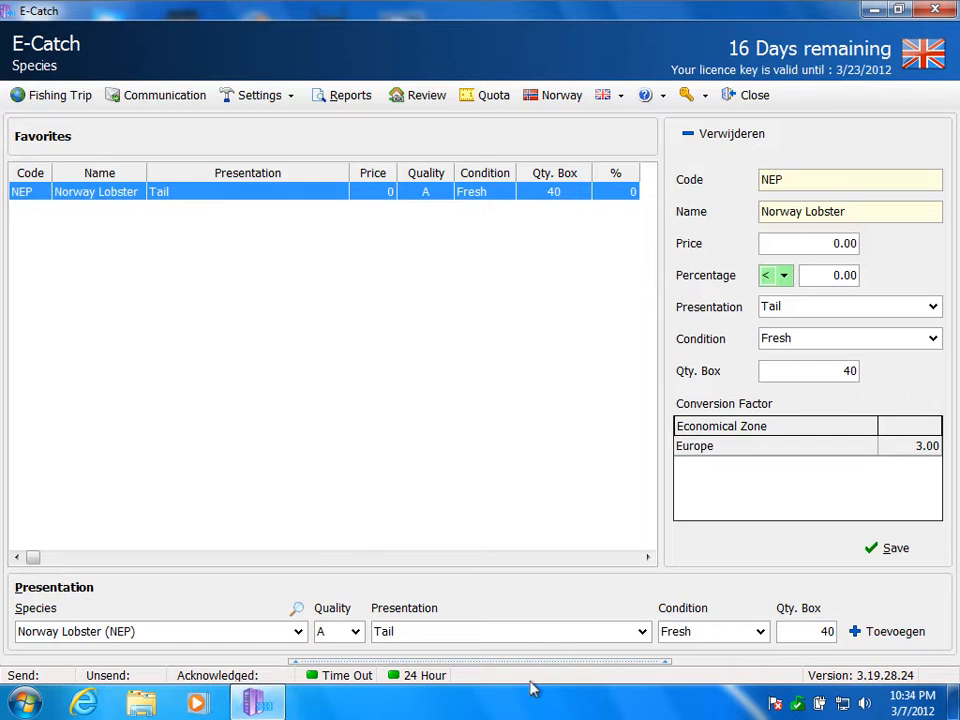
Step: Add a second Norway Lobster favourite with presentation Whole, keeping quality A, condition Fresh and a box quantity of 40
click(551, 634)
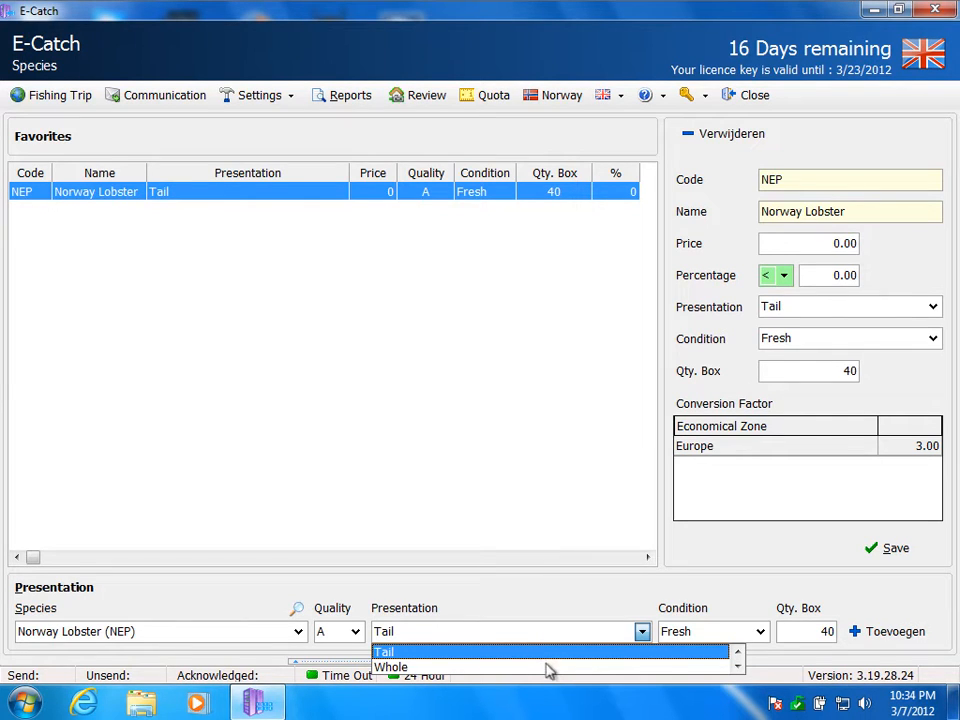
click(548, 667)
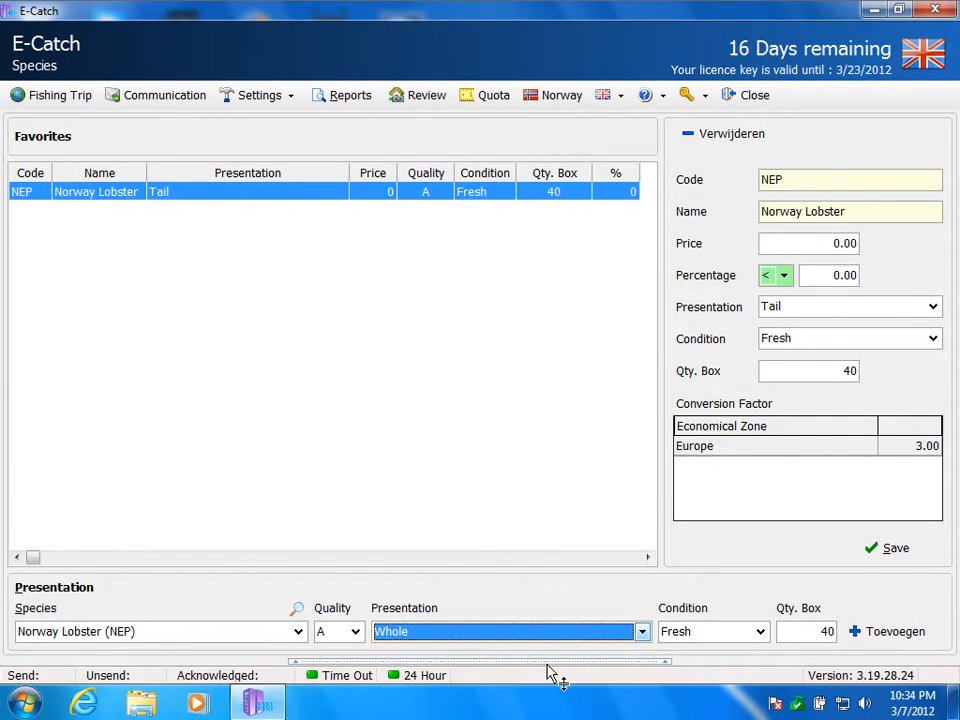
click(893, 632)
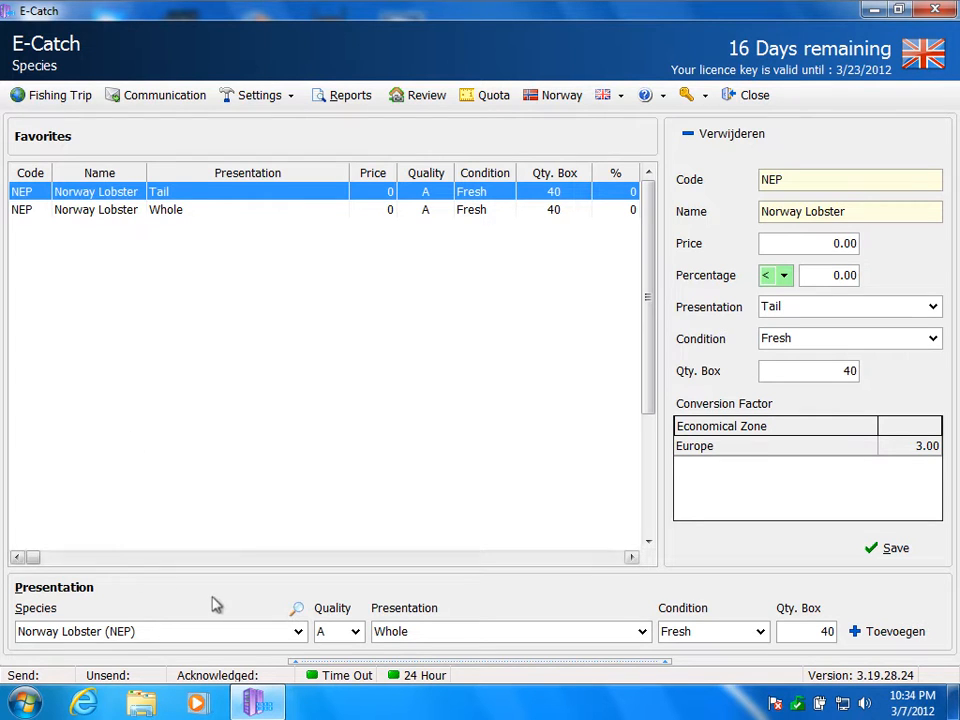
Step: Find Anglerfish by the code anf and add it to the favourites as Gutted, quality A, Fresh, with a box quantity of 40
click(299, 612)
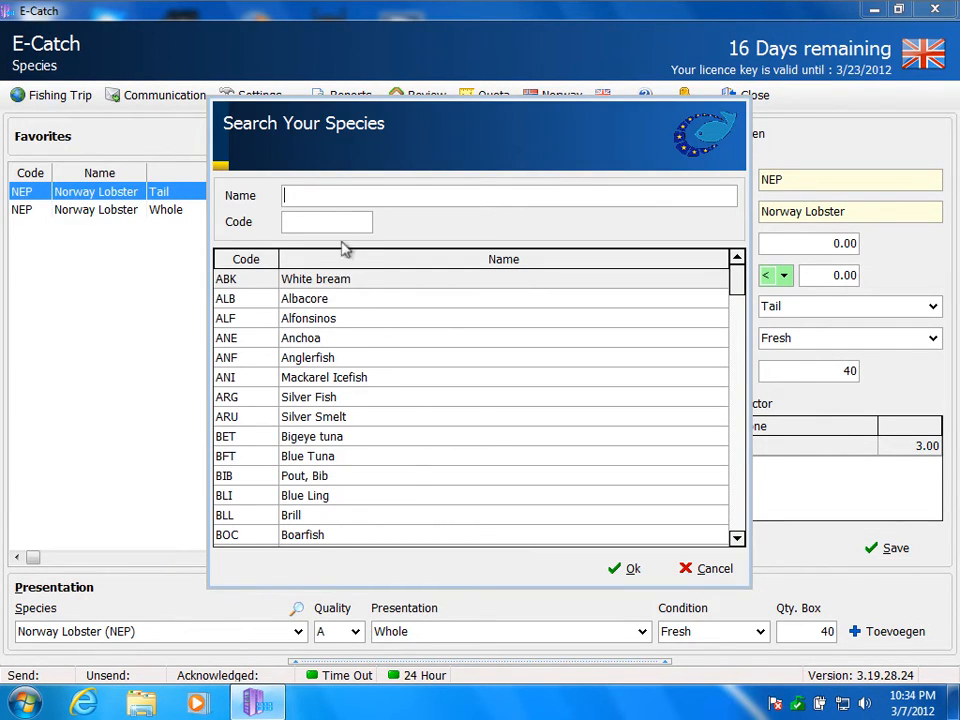
text(anf)
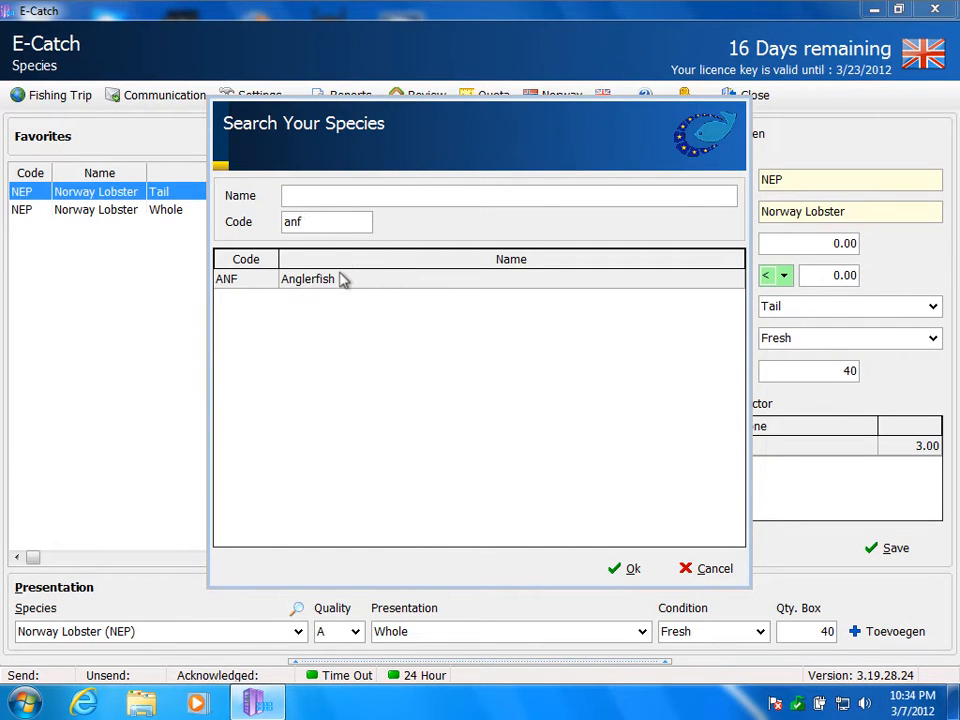
double_click(340, 280)
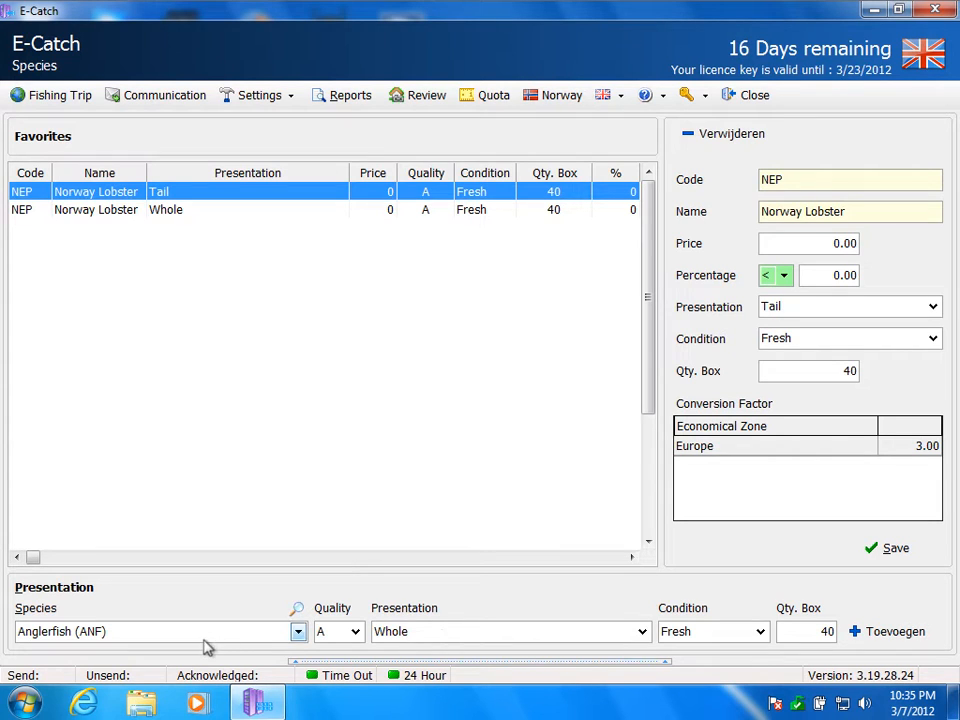
click(341, 641)
click(341, 641)
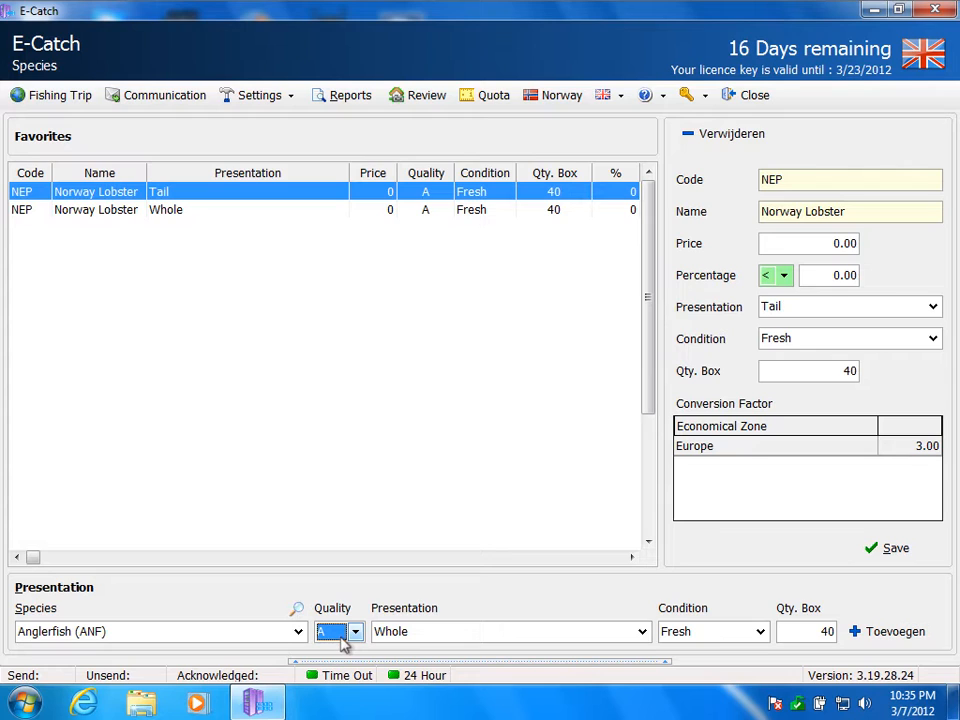
click(407, 640)
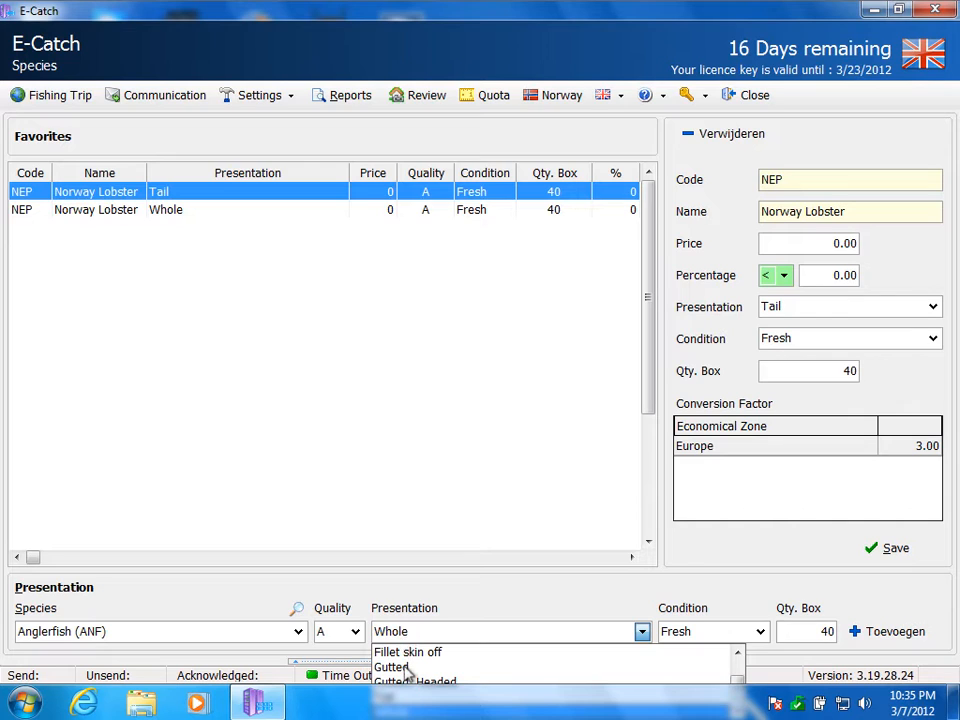
click(407, 667)
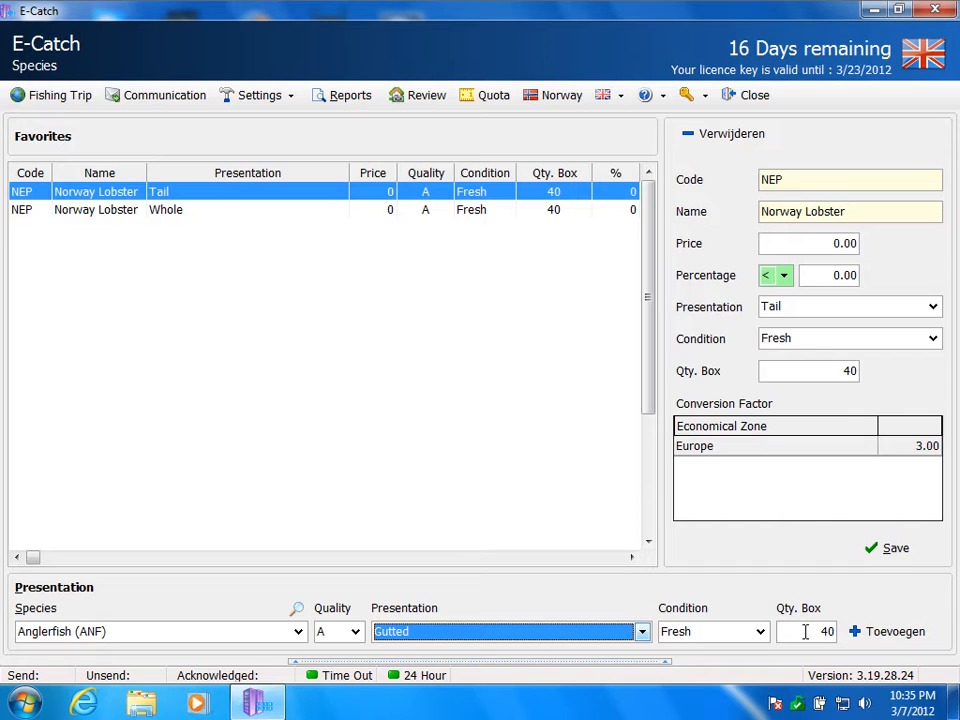
click(895, 634)
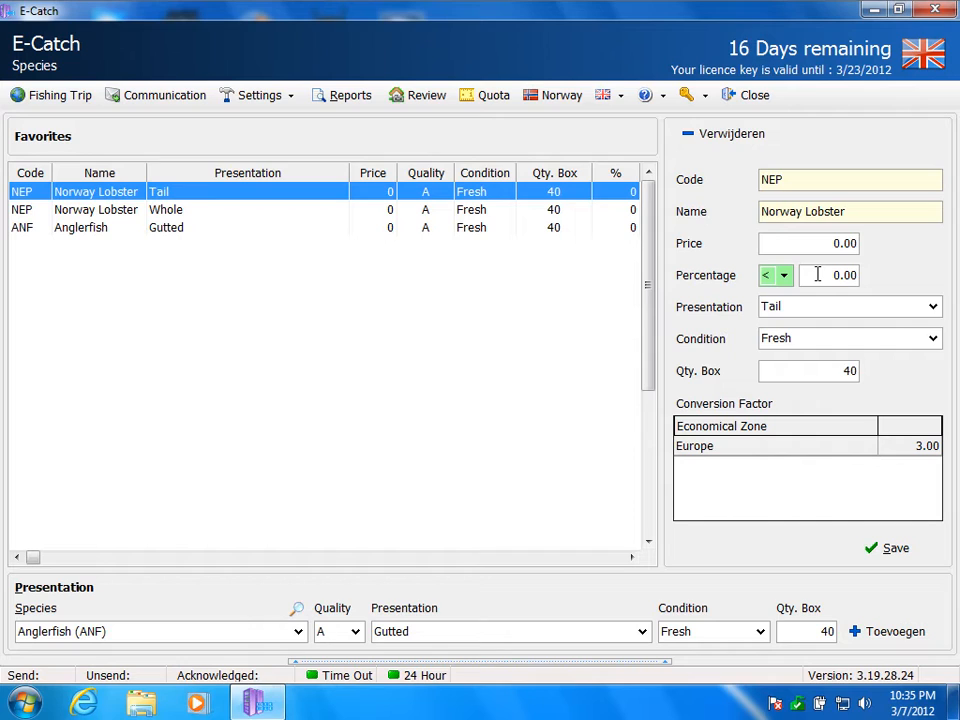
Step: Set the percentage of the Norway Lobster Tail favourite to greater than (>) 70 and save it
click(784, 277)
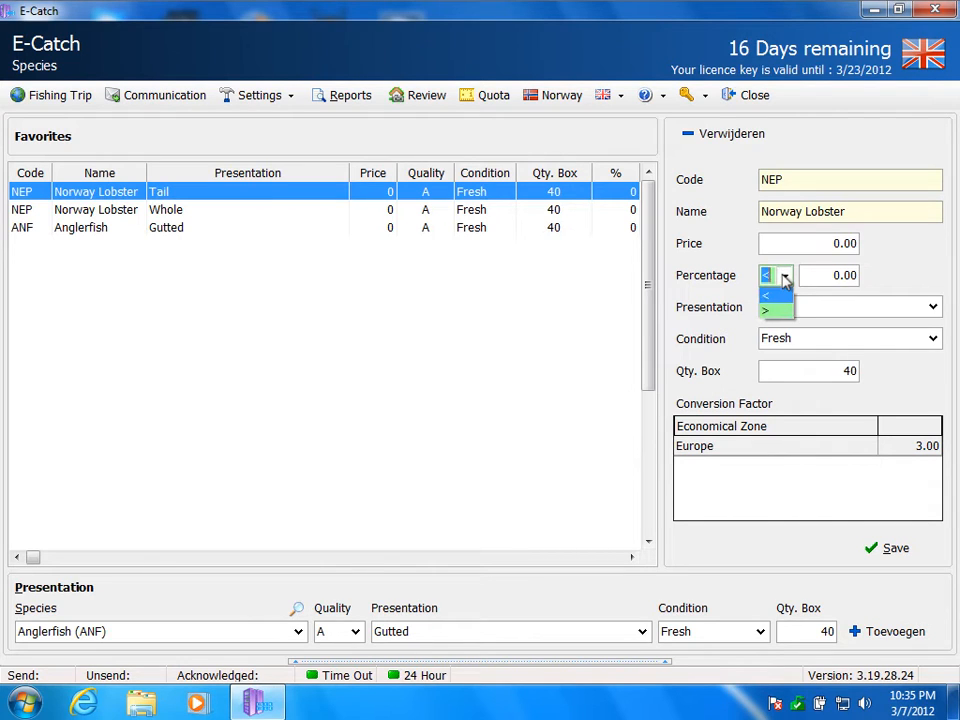
click(785, 278)
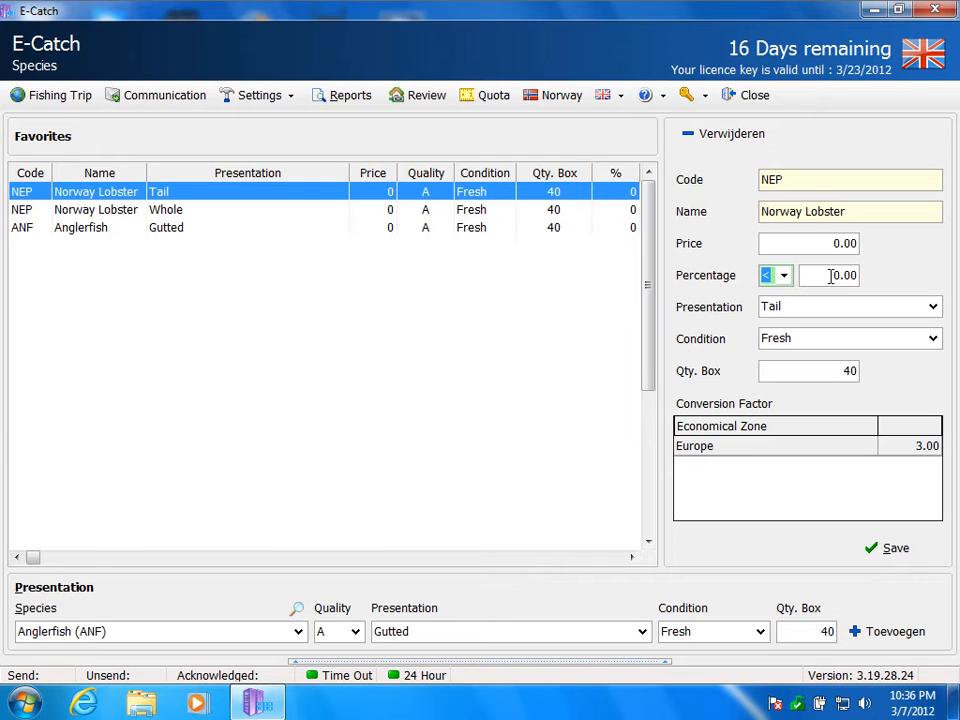
drag(831, 275, 869, 278)
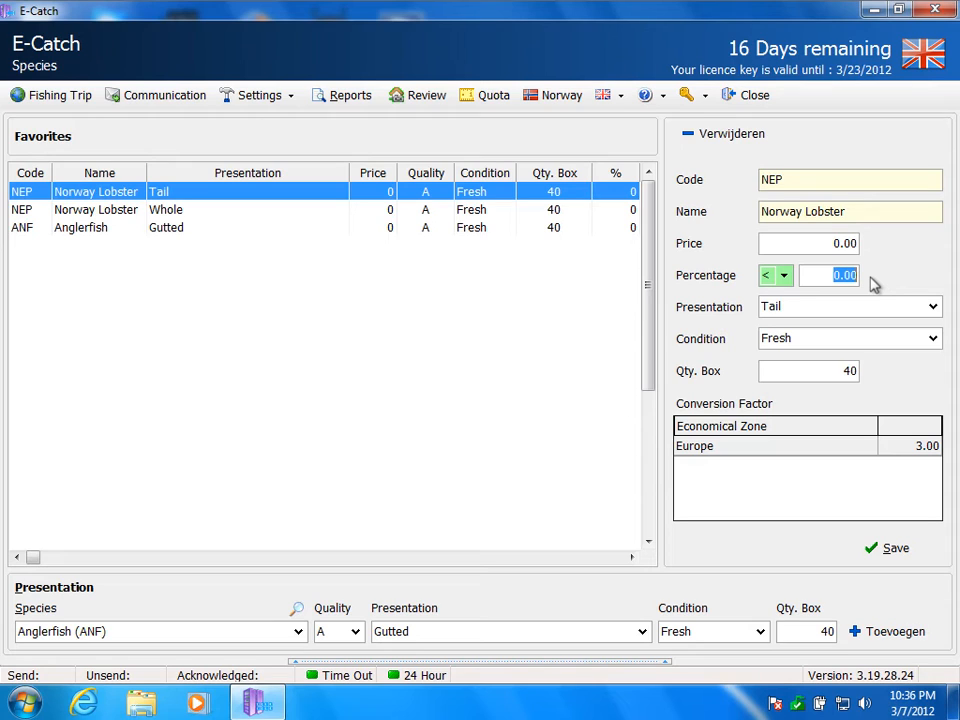
click(792, 283)
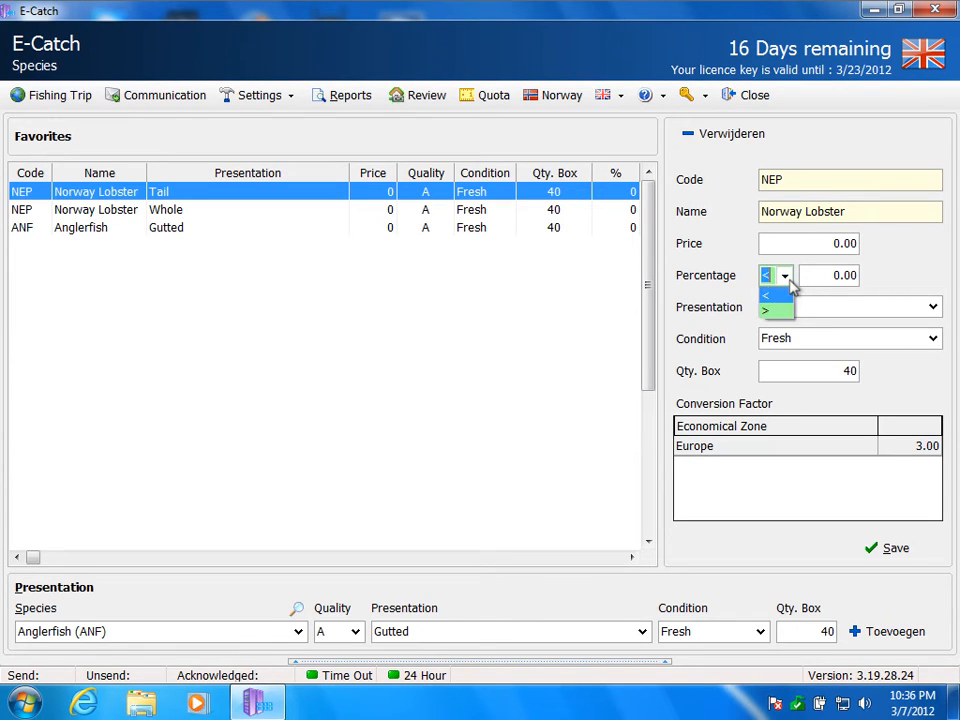
click(782, 312)
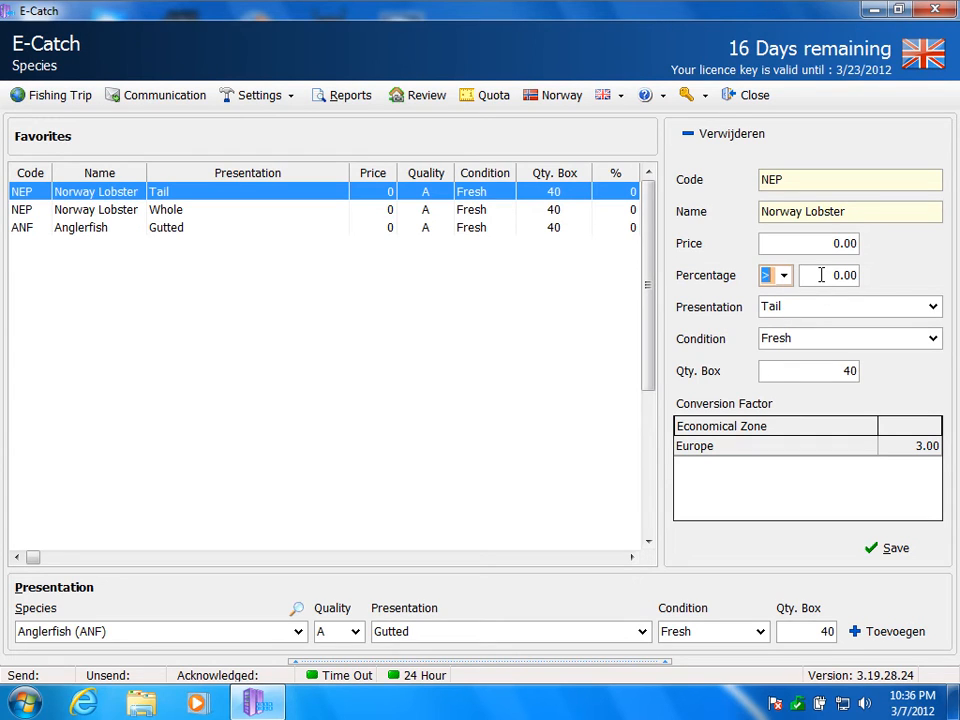
drag(821, 275, 874, 274)
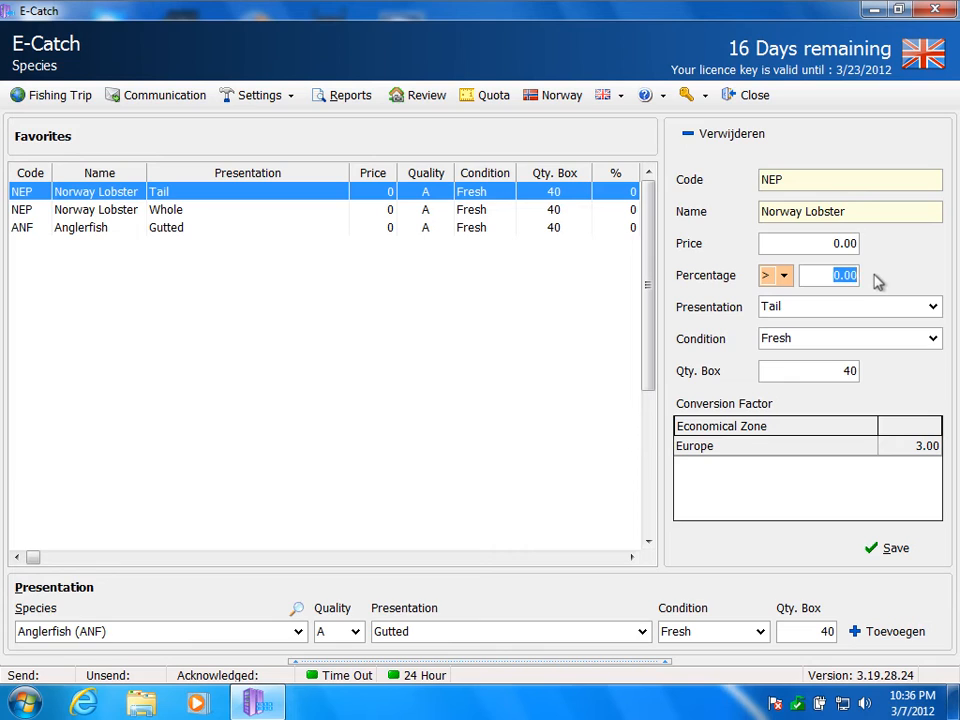
text(70)
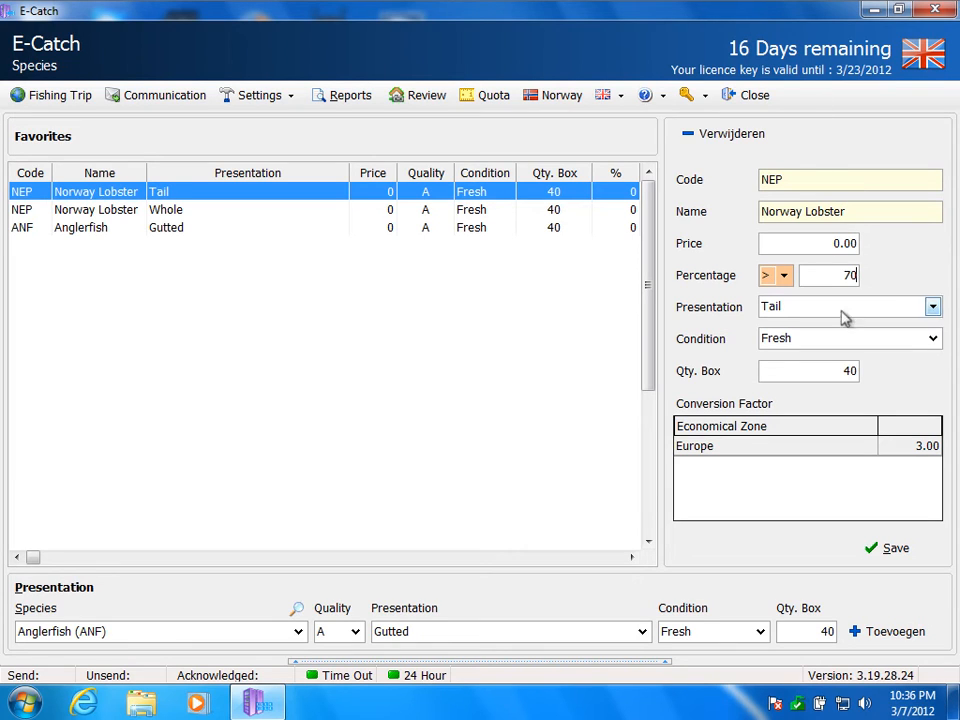
click(880, 548)
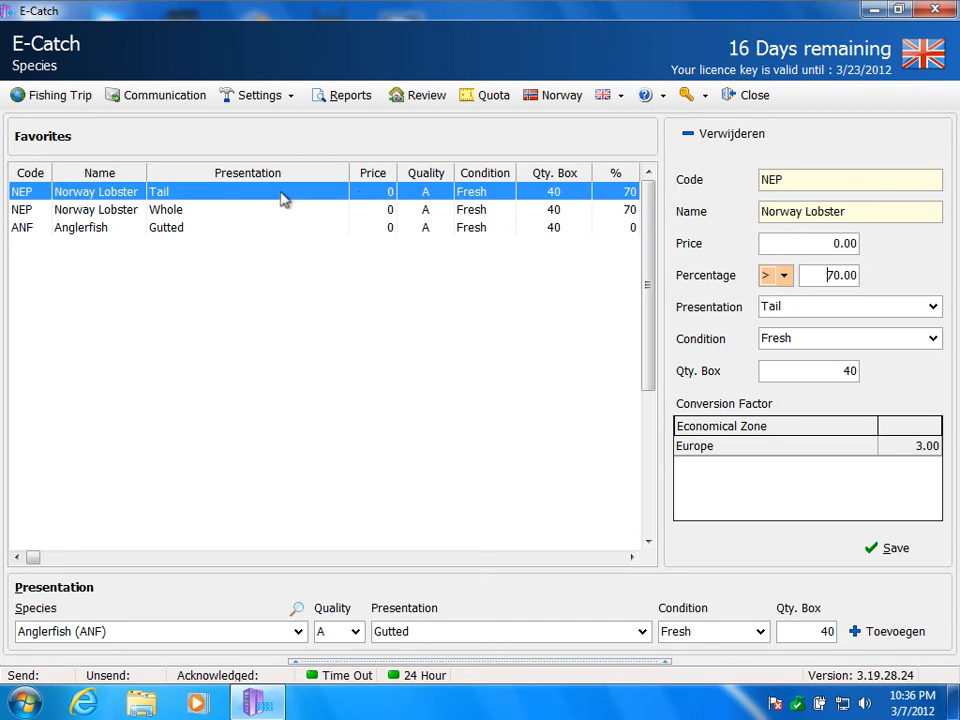
Step: Save the Norway Lobster Whole favourite and return to the fishing trip overview
click(34, 212)
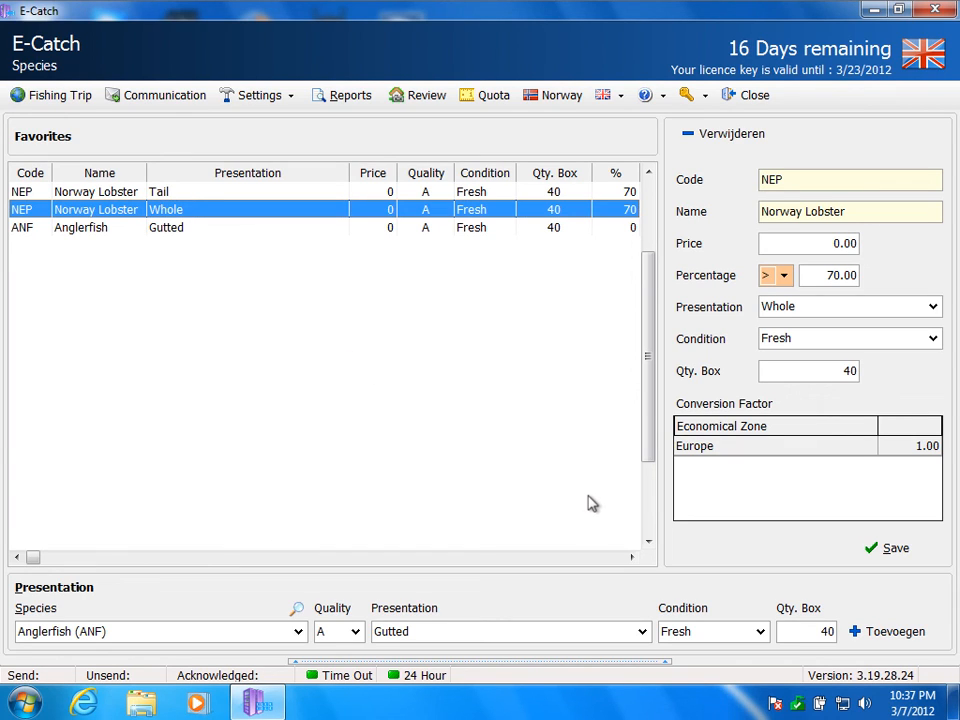
click(882, 552)
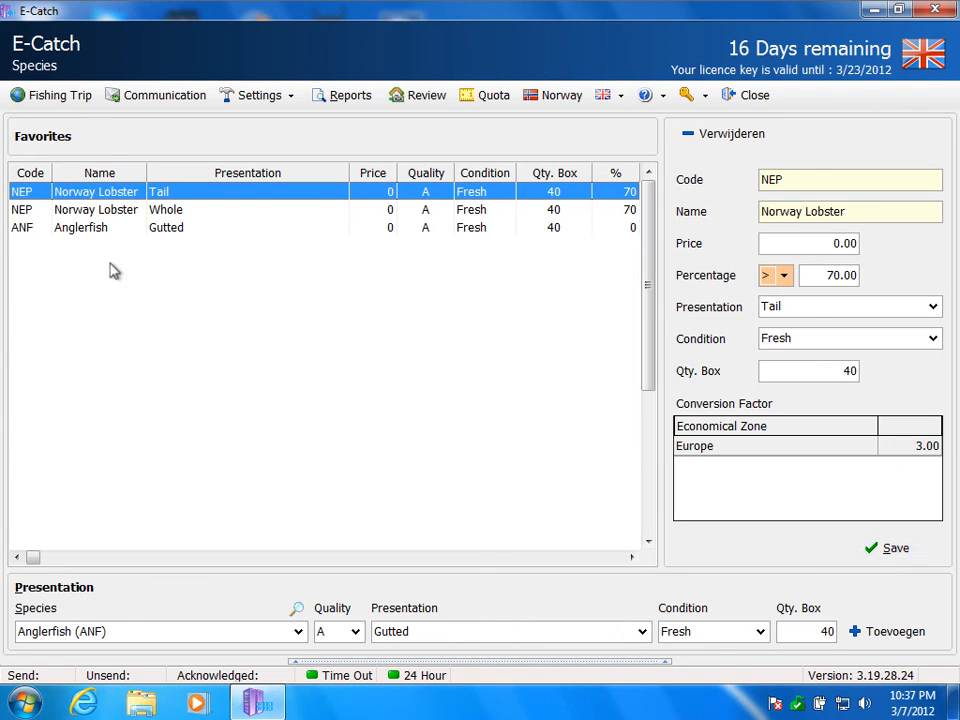
click(70, 104)
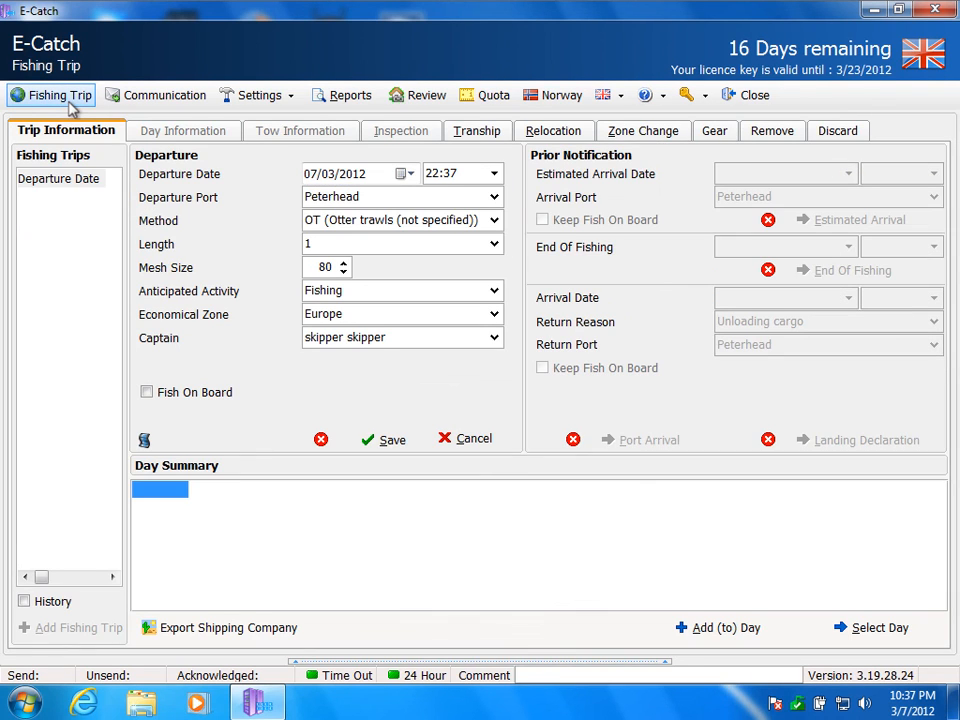